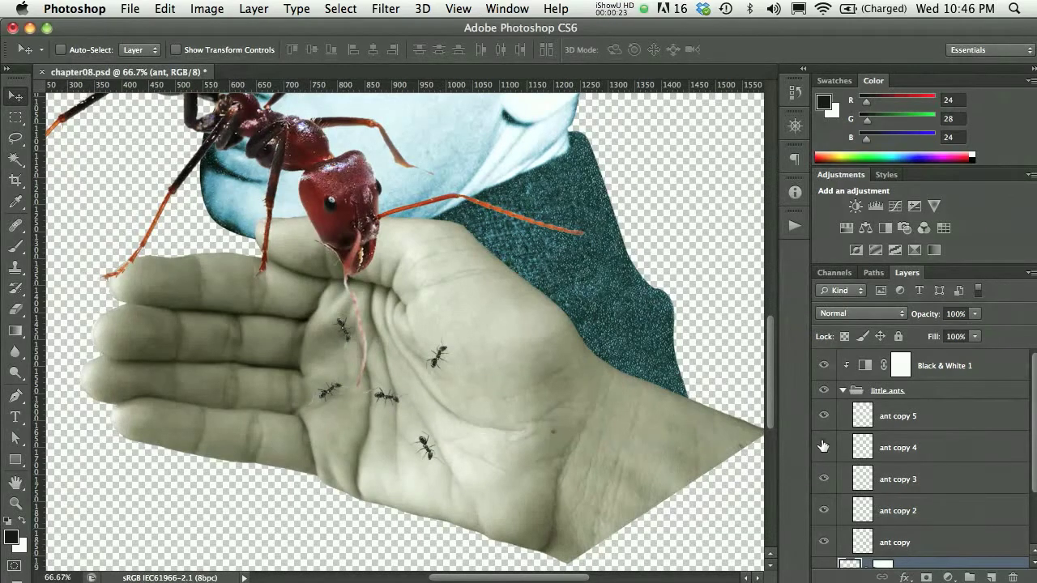
Hide the extra ant copy layers so only one small ant remains, then select ant copy 5.
click(824, 542)
click(867, 422)
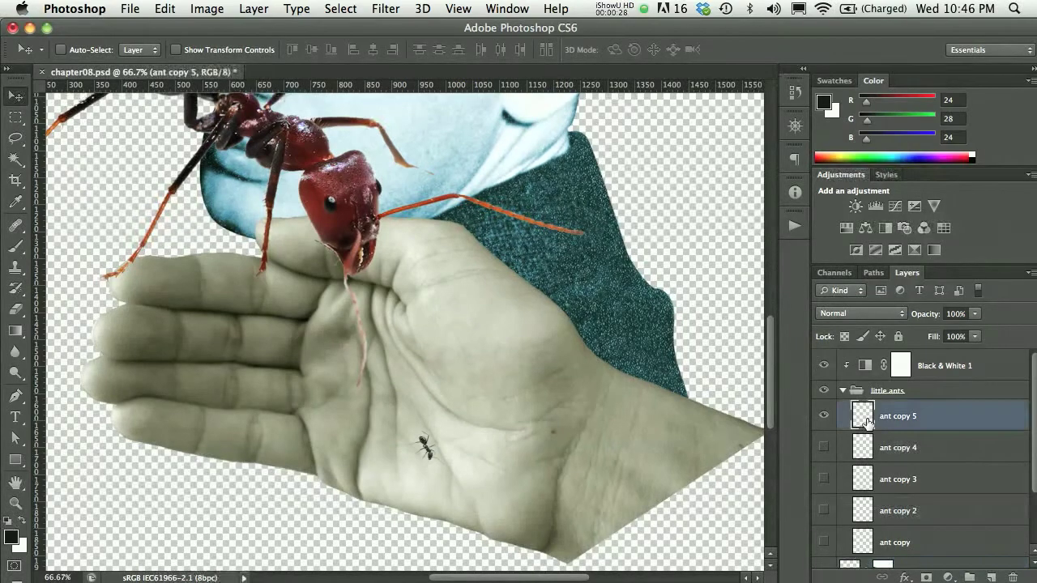
With the Move tool, Alt-drag a duplicate of the small ant just above the original as ant copy 6.
click(19, 119)
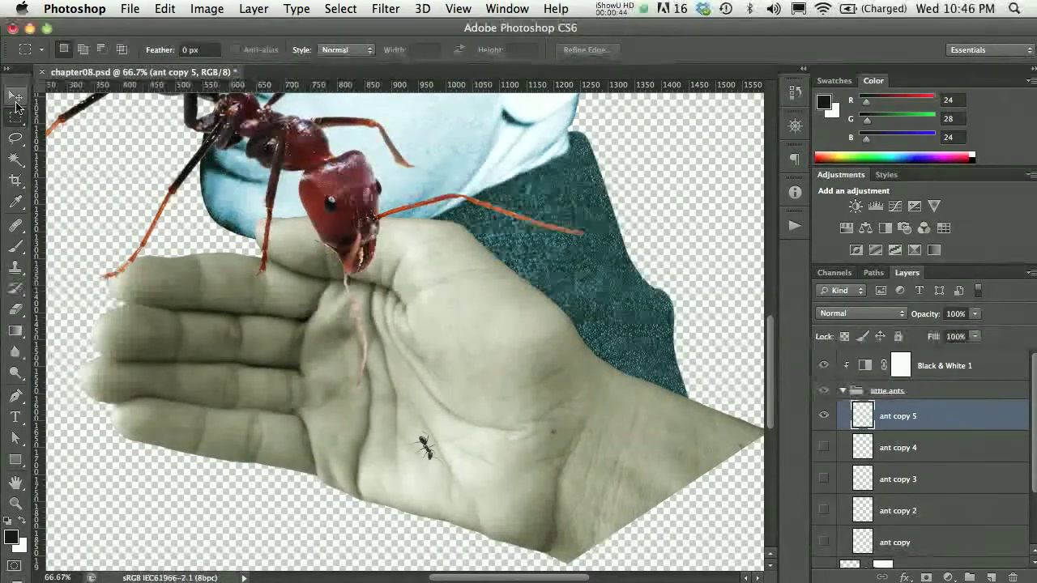
click(16, 99)
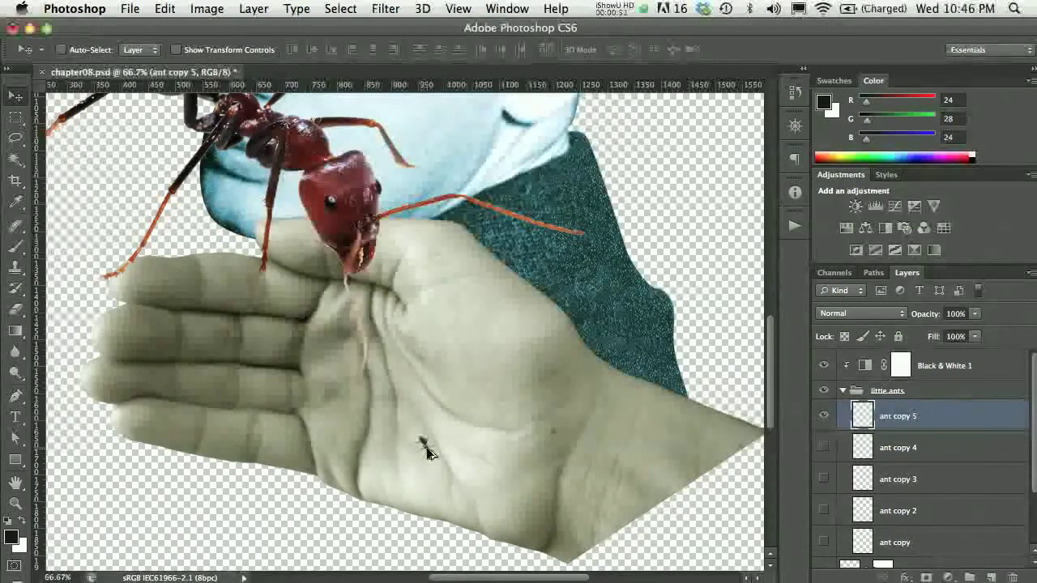
alt+drag(430, 439, 453, 398)
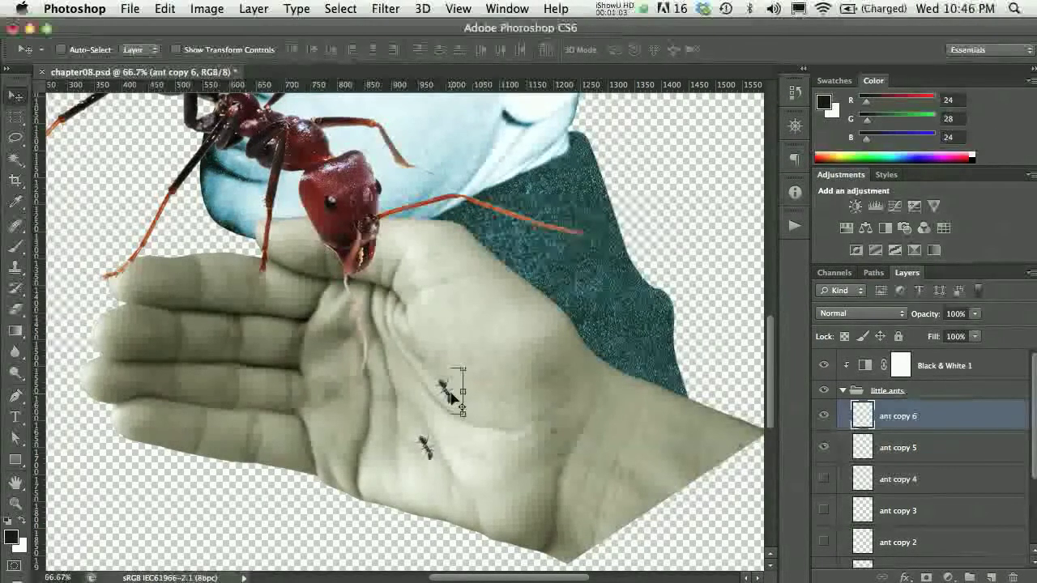
Free-transform the copied ant: scale to about 75%, tilt it, nudge it up the palm.
key(super+t)
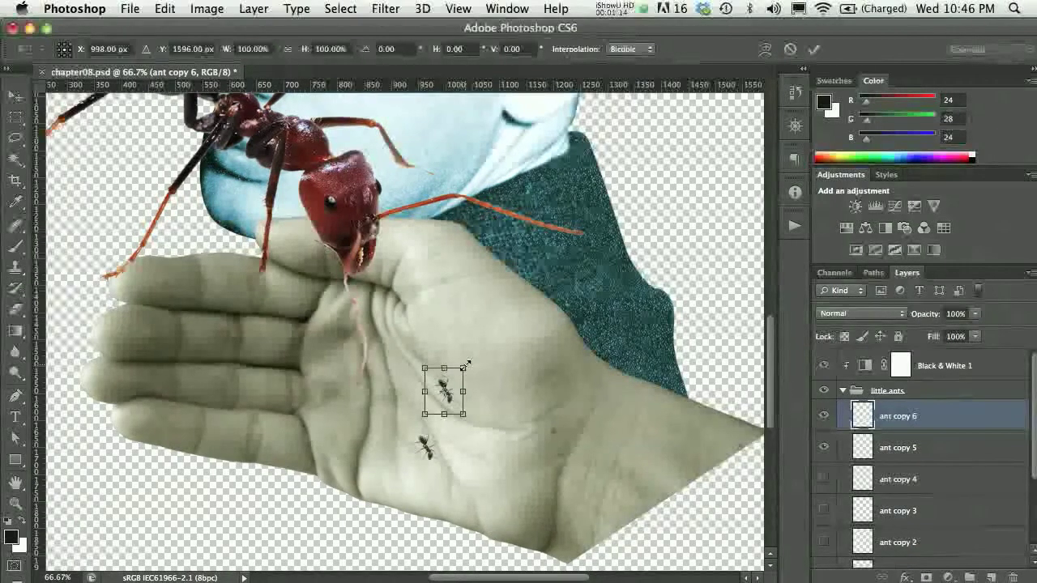
drag(466, 364, 455, 375)
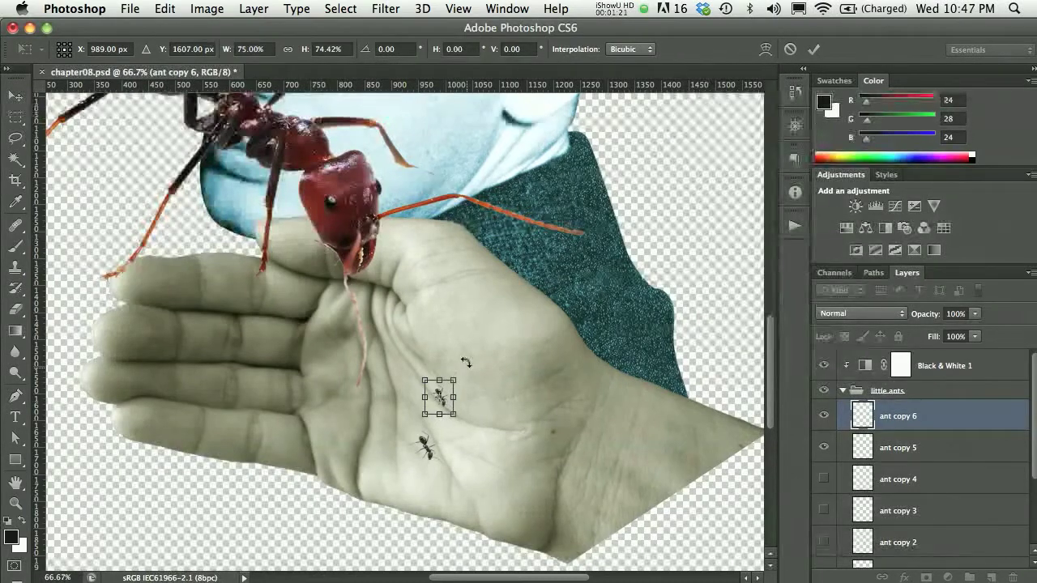
drag(465, 364, 421, 354)
drag(441, 396, 467, 393)
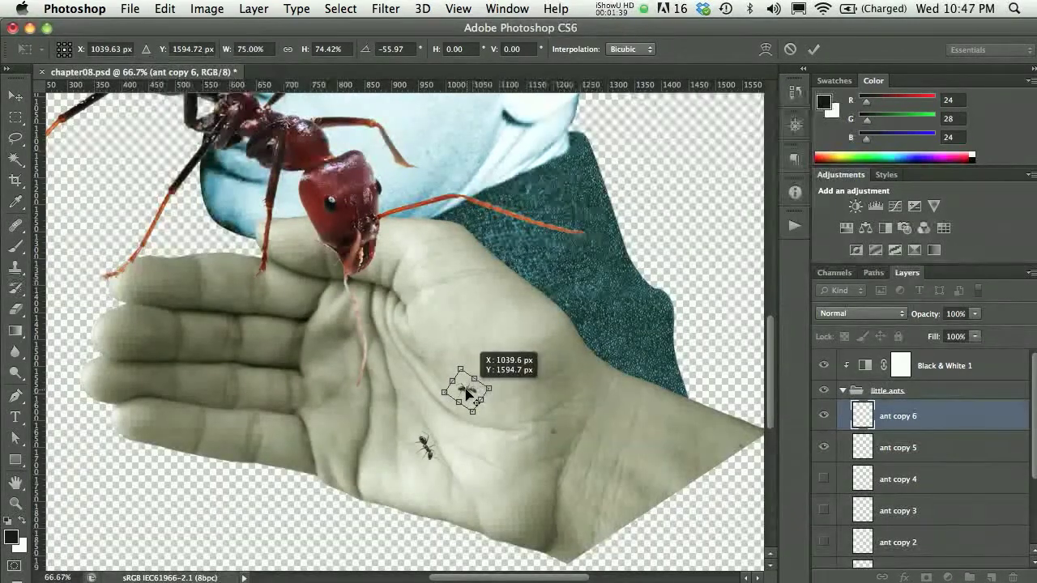
mouse_move(467, 393)
mouse_down()
mouse_move(455, 373)
mouse_move(499, 376)
mouse_move(458, 375)
mouse_move(470, 387)
mouse_move(494, 369)
mouse_move(472, 390)
mouse_up()
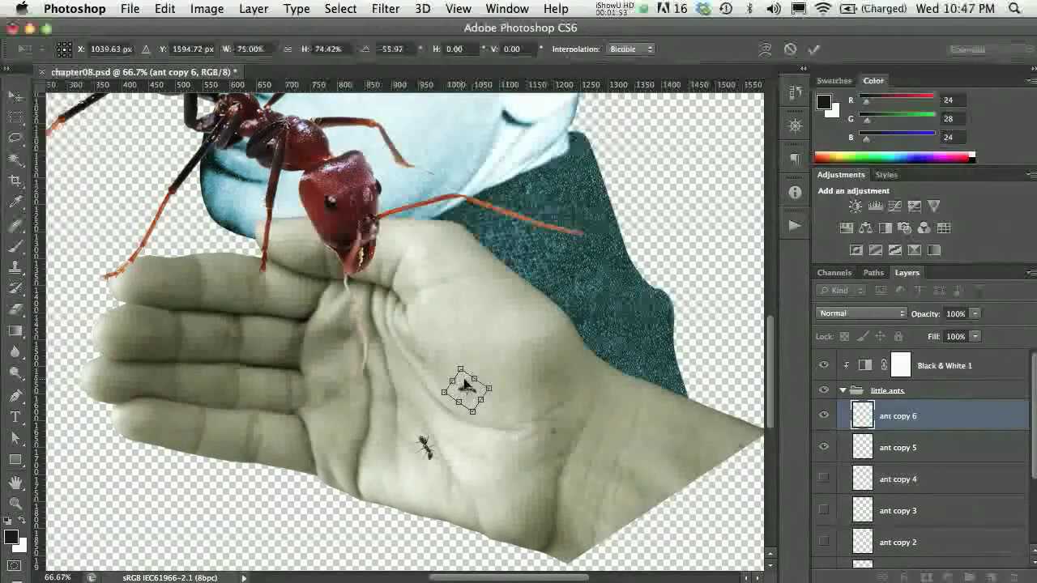
drag(465, 389, 468, 369)
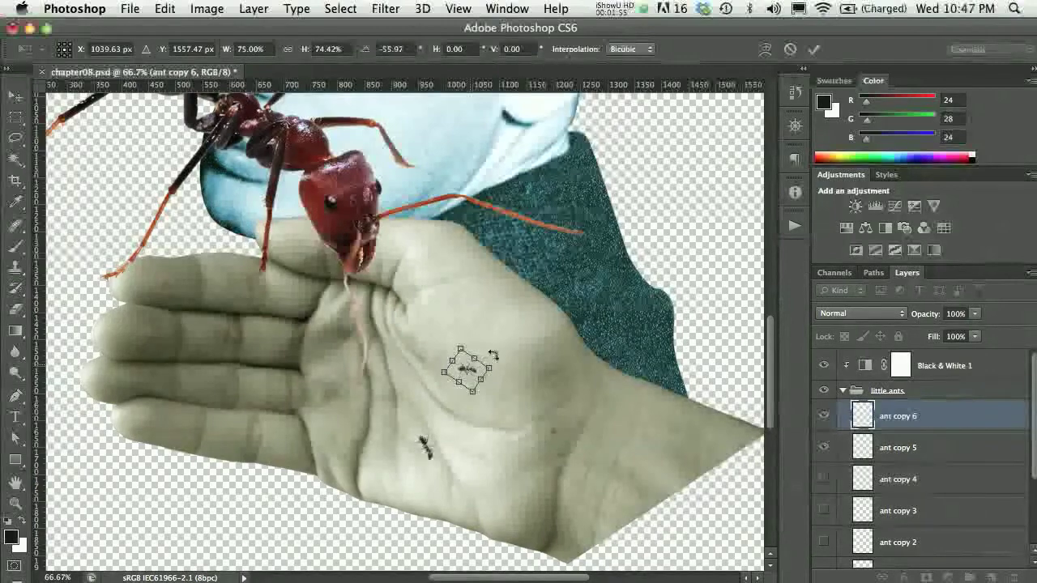
drag(500, 362, 494, 350)
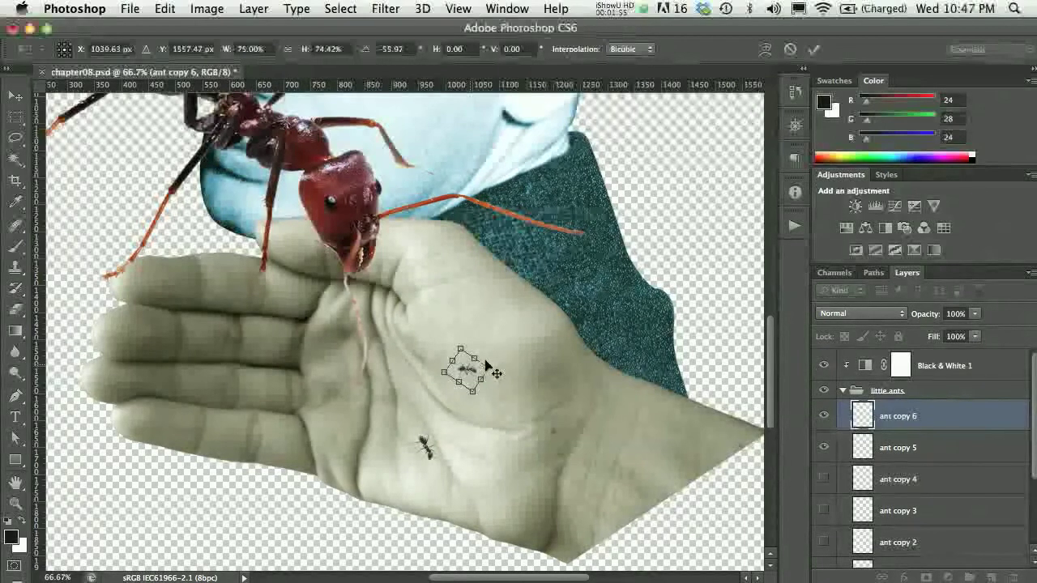
key(Return)
Duplicate the ant up-left as ant copy 7, rotate about -53° and shrink to roughly 77%.
drag(463, 369, 390, 355)
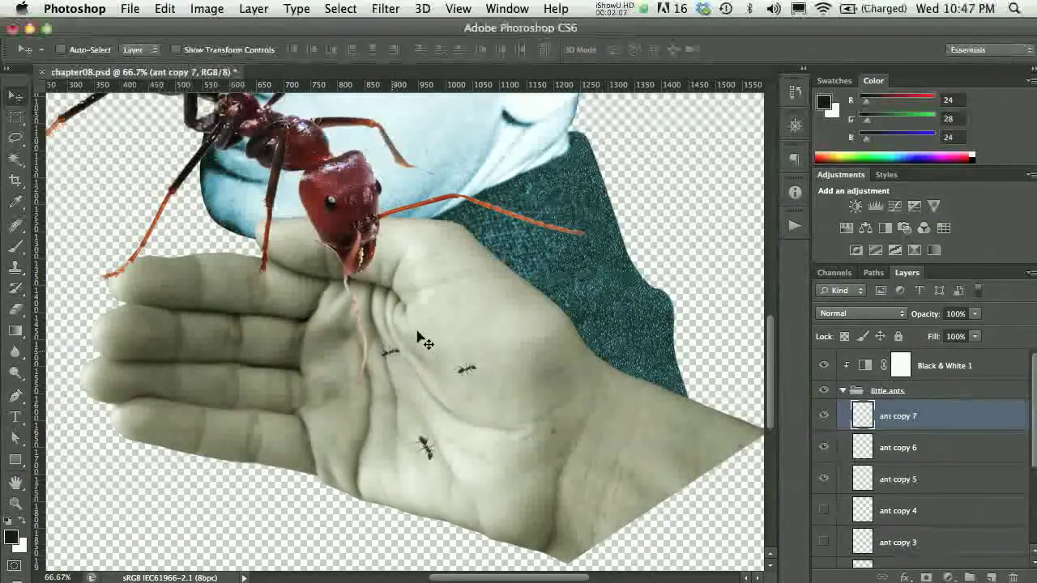
key(super+t)
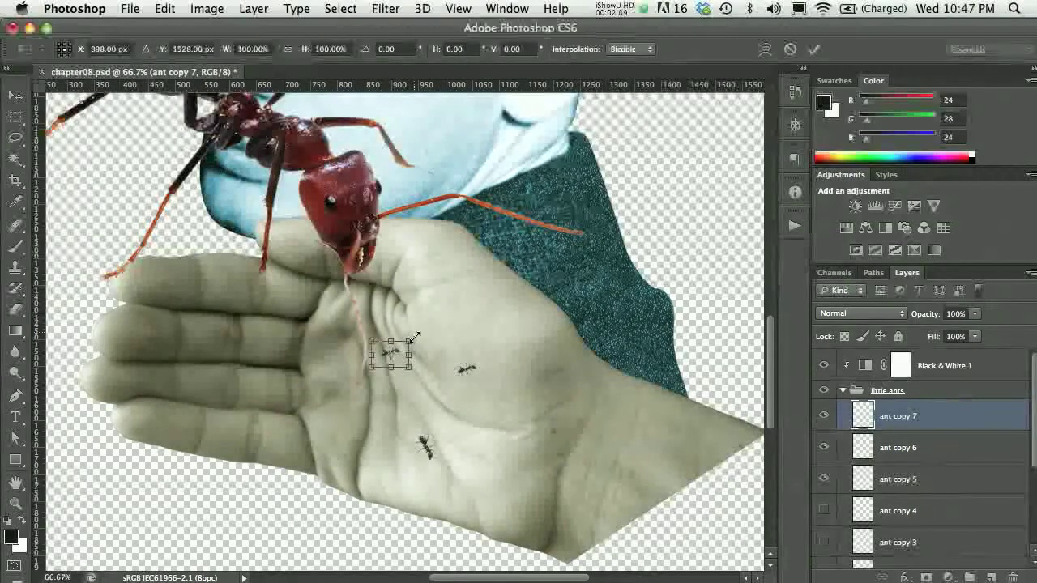
drag(409, 327, 422, 285)
drag(388, 345, 413, 374)
key(Return)
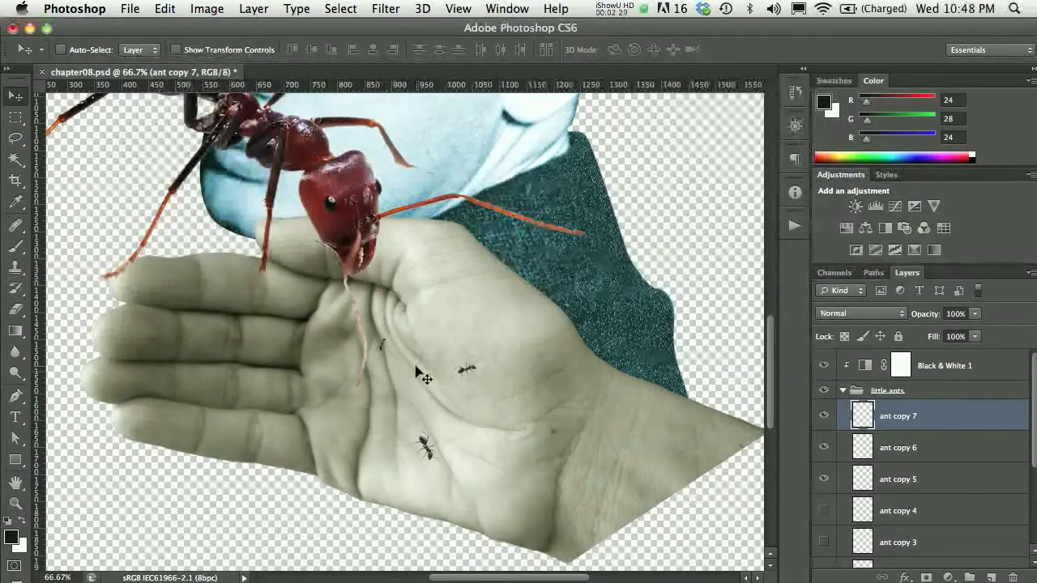
Expand the hand group and select the 'hand w shadows' layer.
scroll(881, 385, down, 5)
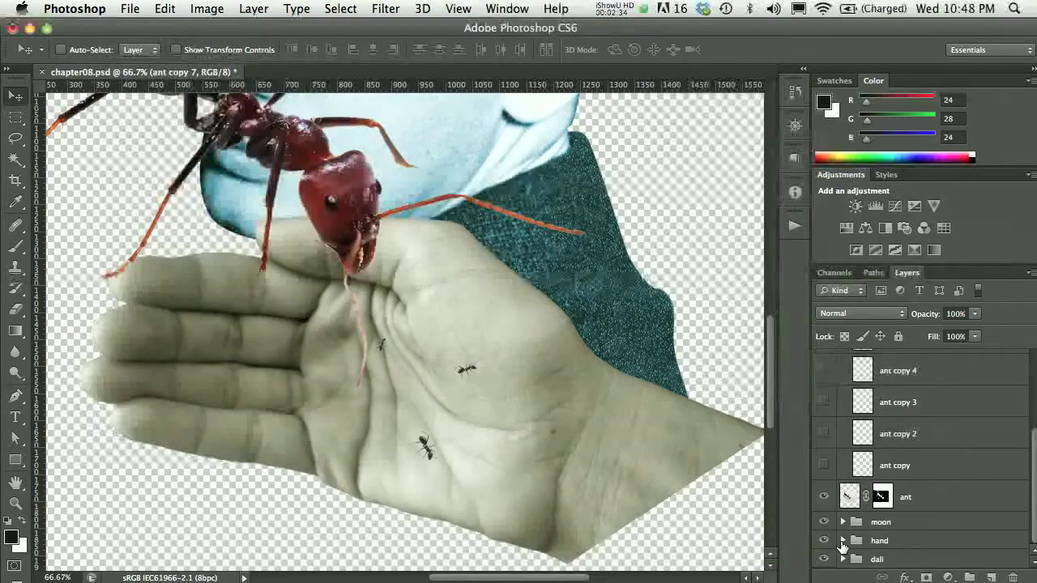
click(842, 541)
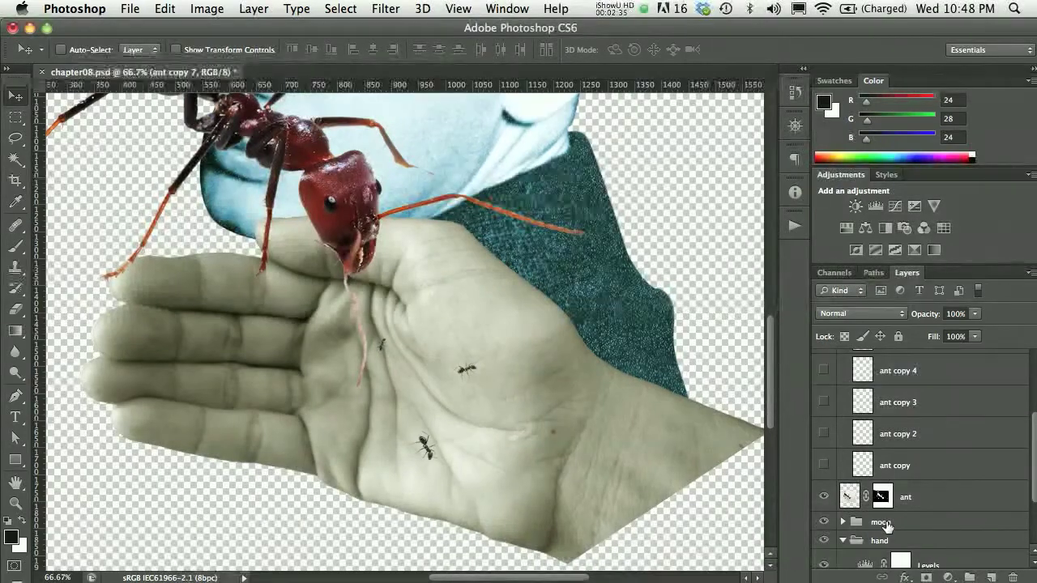
scroll(887, 526, down, 3)
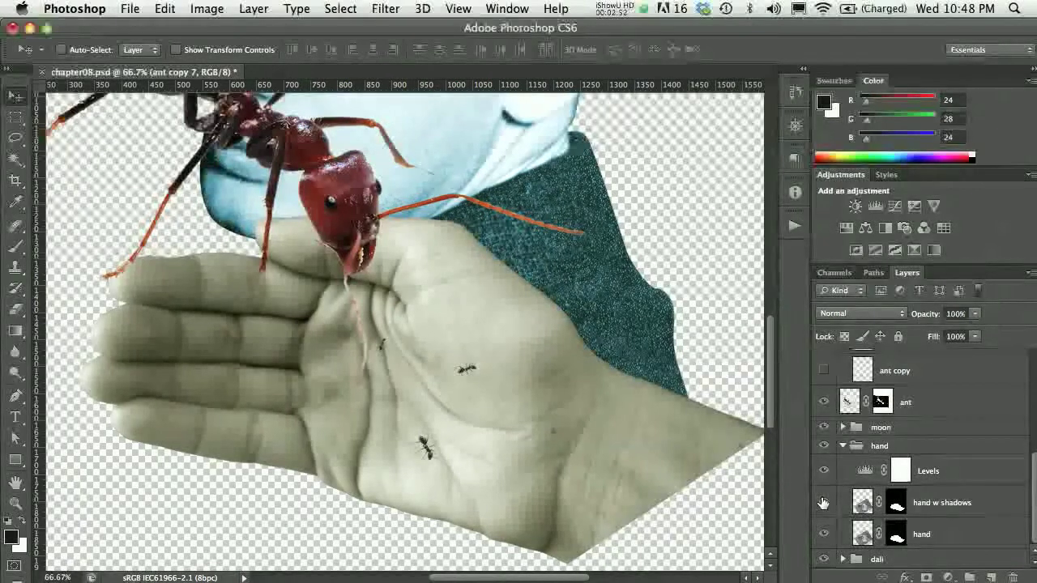
click(922, 504)
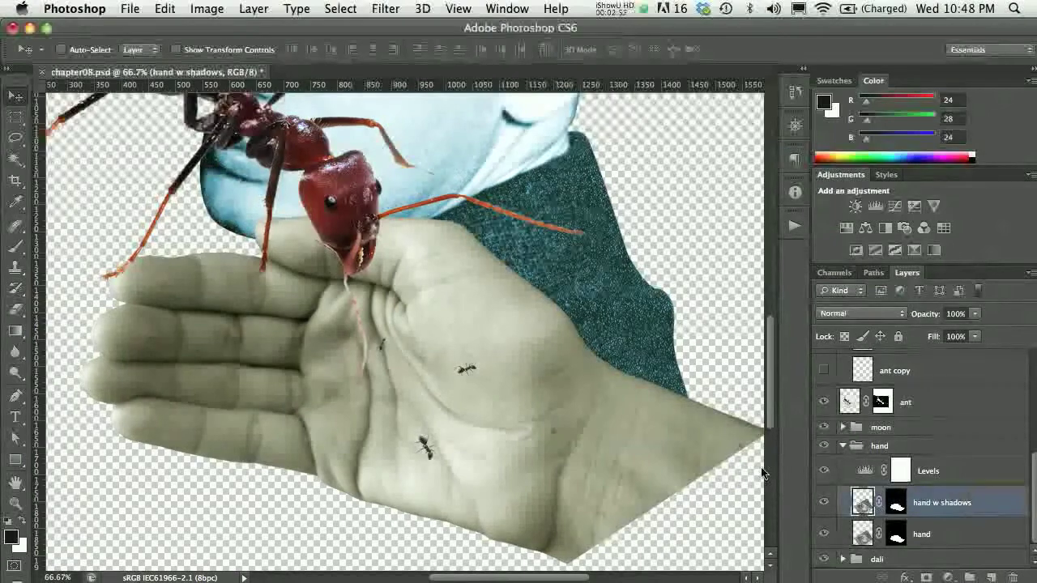
Zoom to 200% on the small ant and switch to the Burn Tool.
click(470, 378)
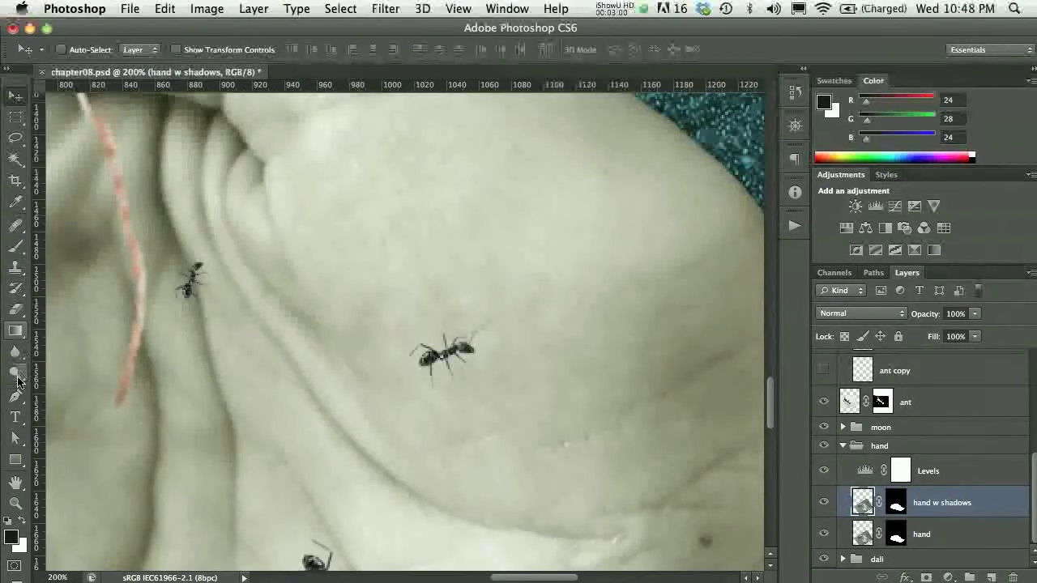
click(16, 373)
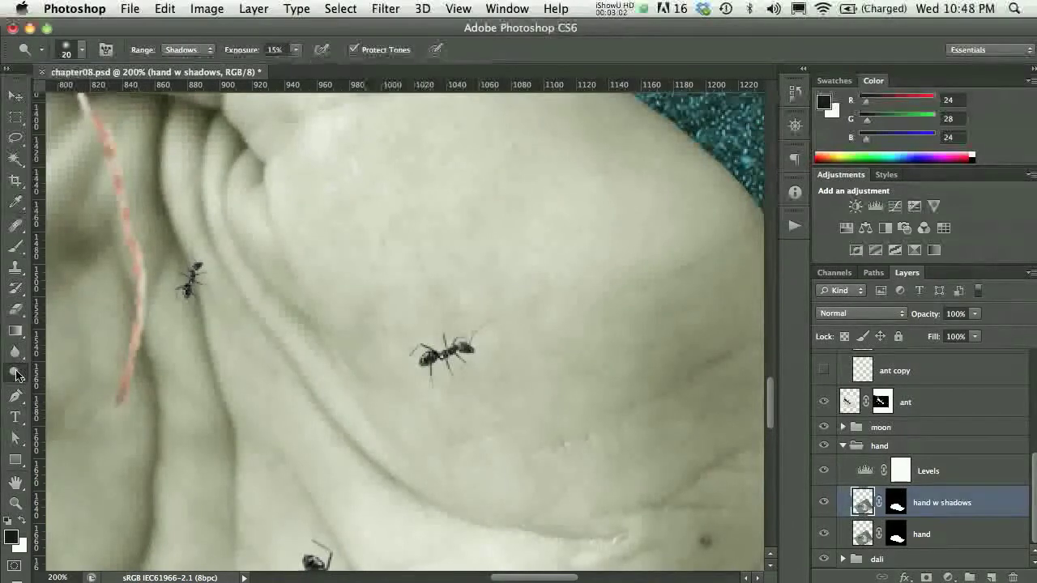
click(16, 375)
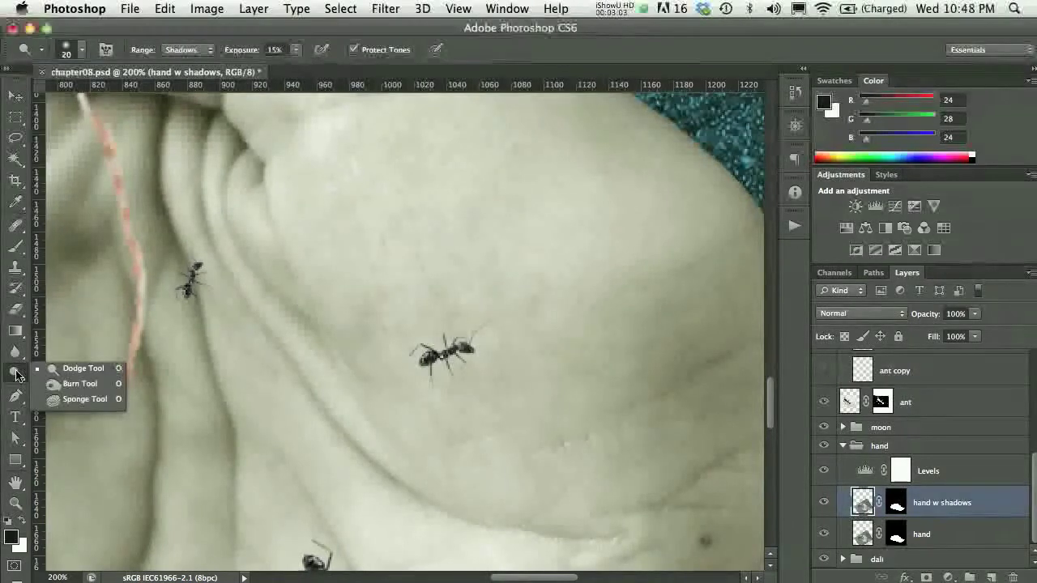
click(74, 383)
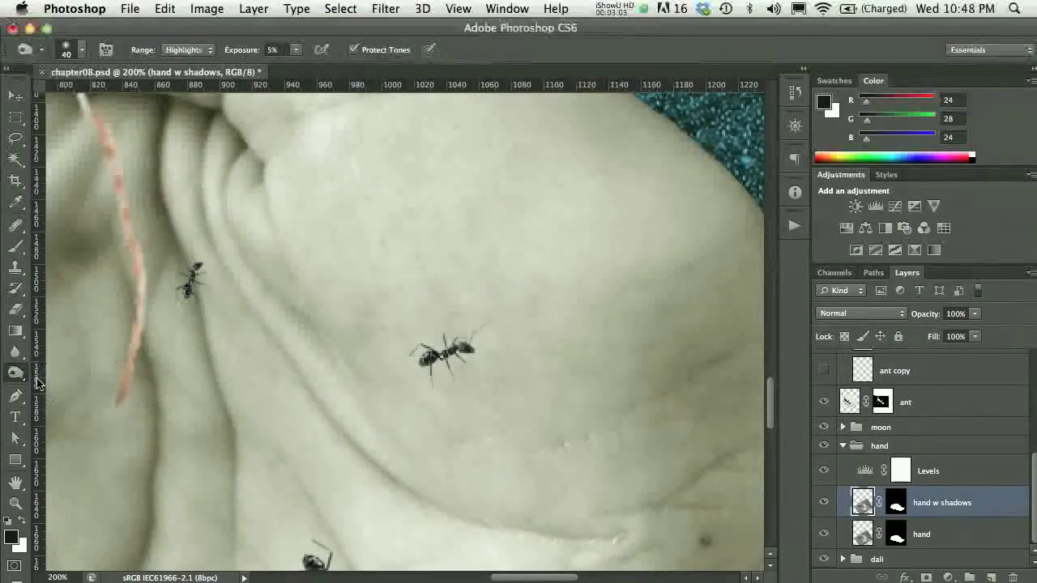
Set the Burn Tool to Midtones at 10% exposure with a 30-pixel brush.
click(209, 50)
click(182, 38)
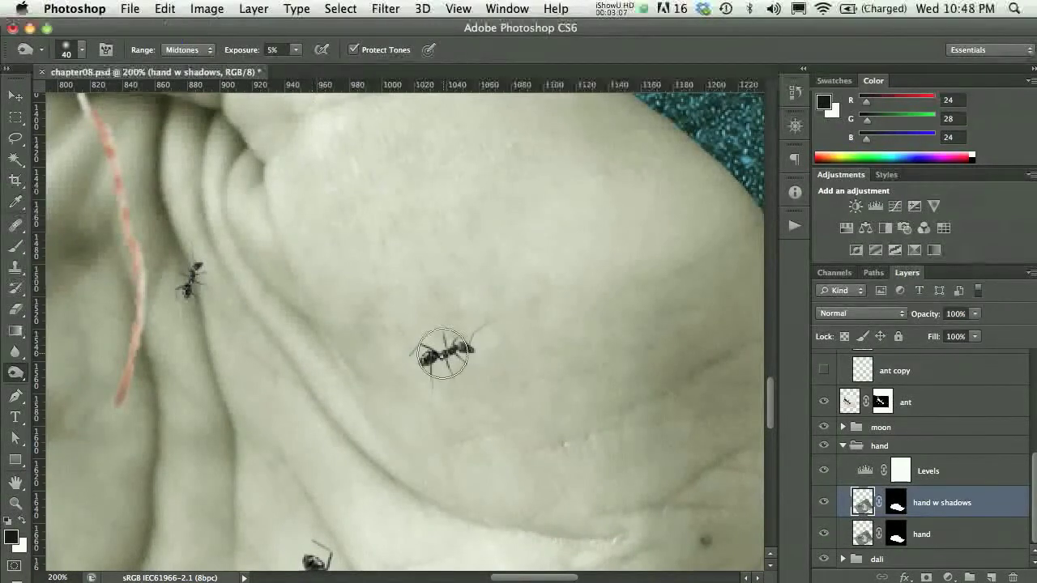
click(299, 50)
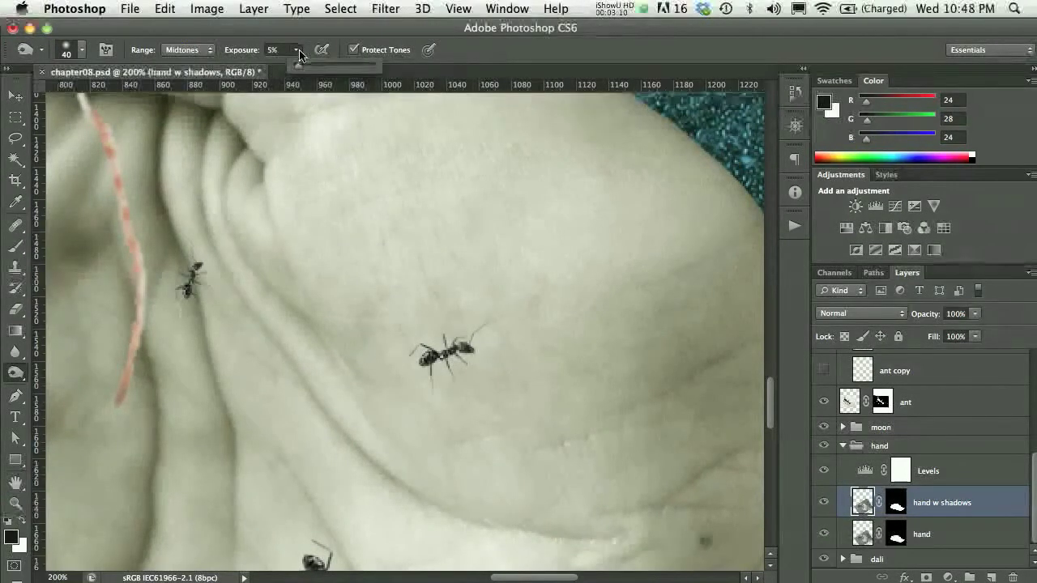
click(279, 57)
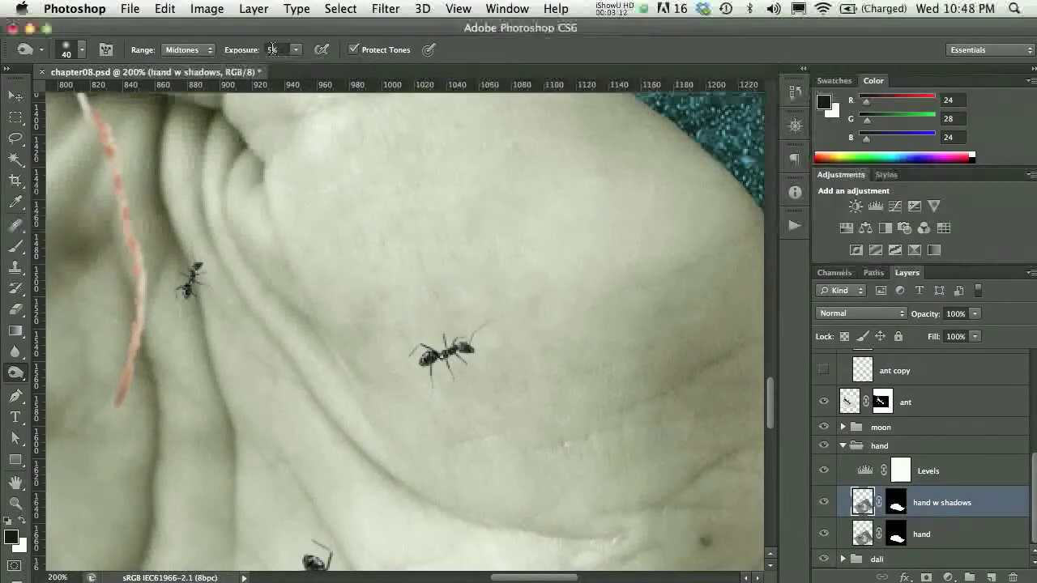
click(272, 50)
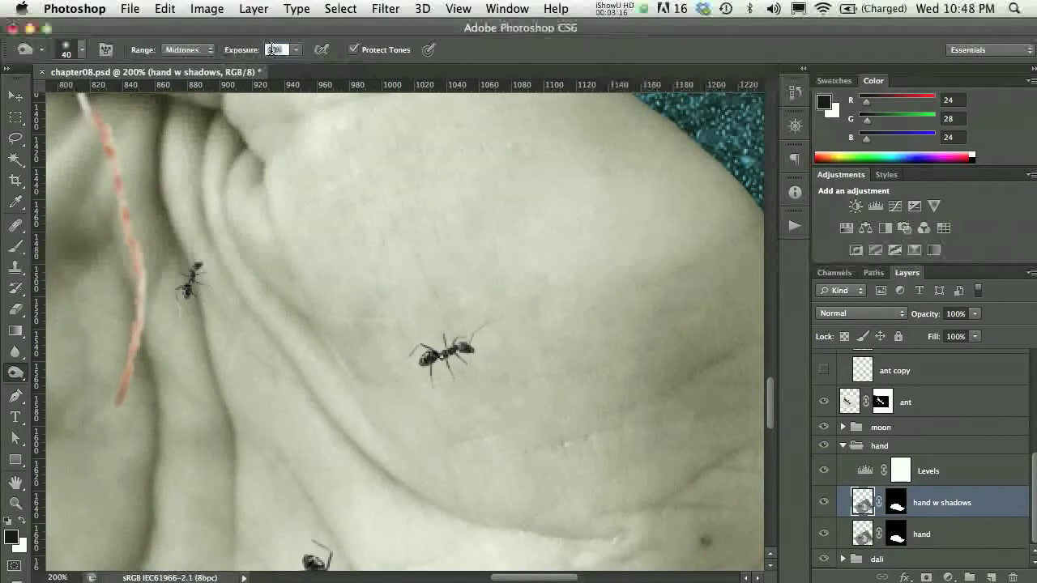
text(10)
key(Return)
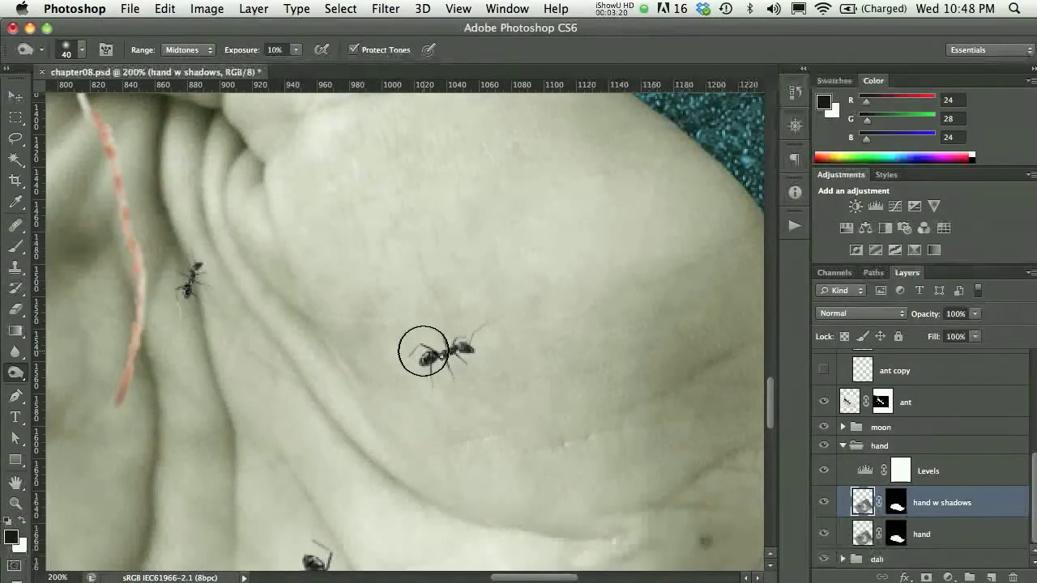
key(bracketleft)
key(bracketleft)
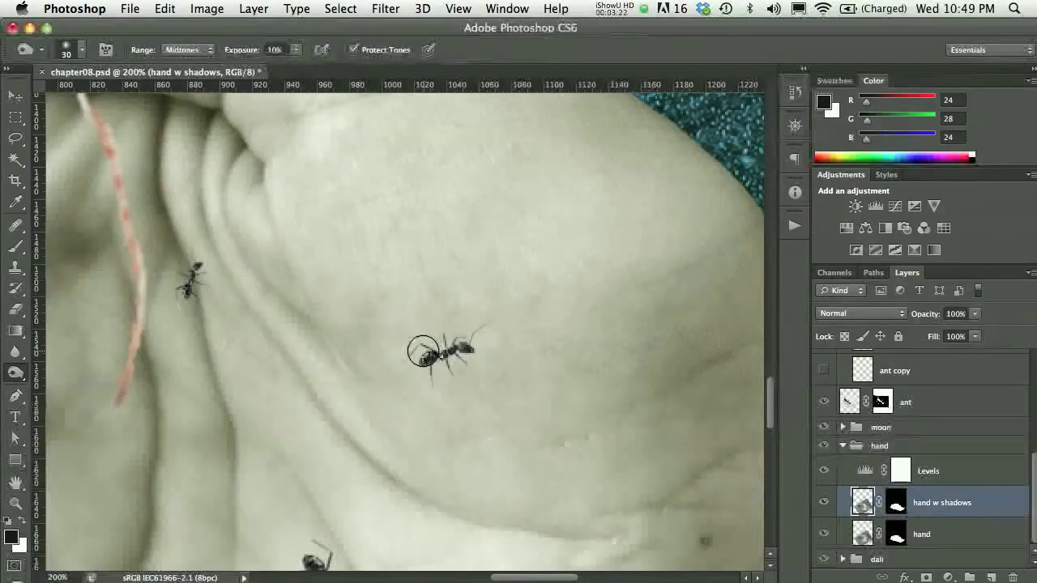
key(bracketleft)
key(bracketleft)
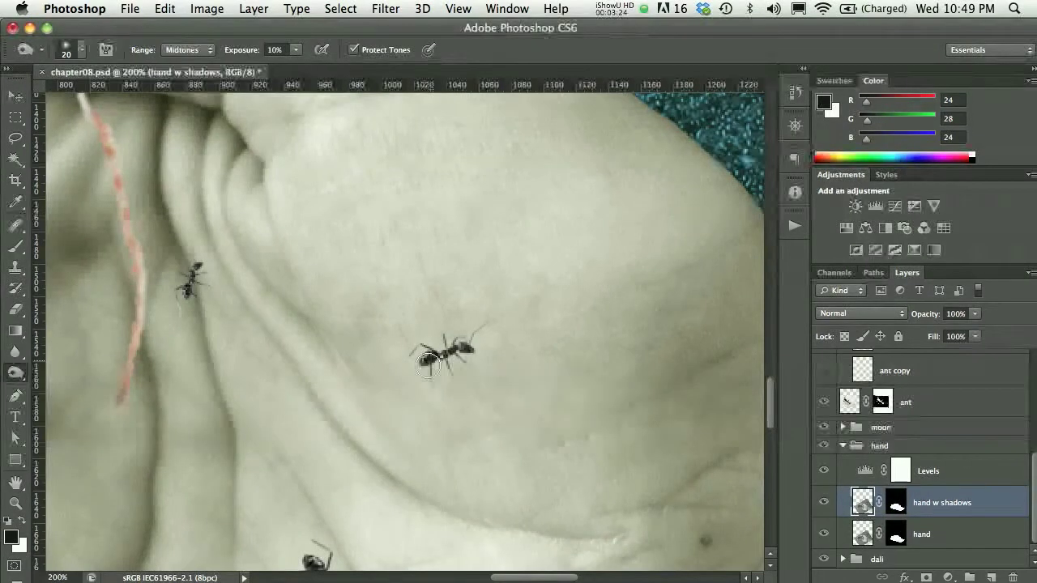
Burn shadows under the central, small left and larger lower ants, then zoom out.
mouse_move(482, 350)
mouse_down()
mouse_move(434, 363)
mouse_move(432, 375)
mouse_move(449, 364)
mouse_up()
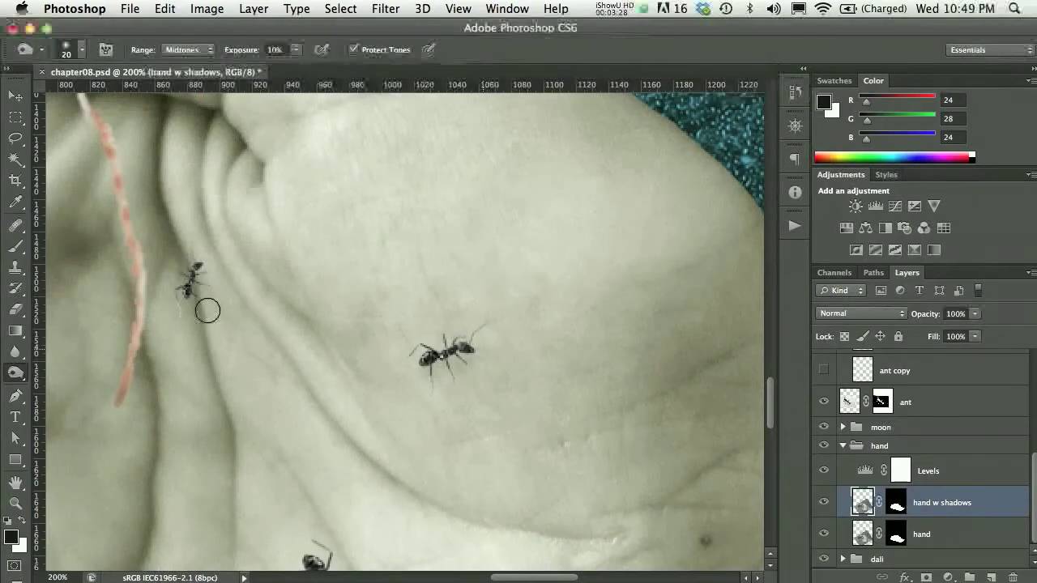
mouse_move(190, 306)
mouse_down()
mouse_move(204, 280)
mouse_move(195, 285)
mouse_up()
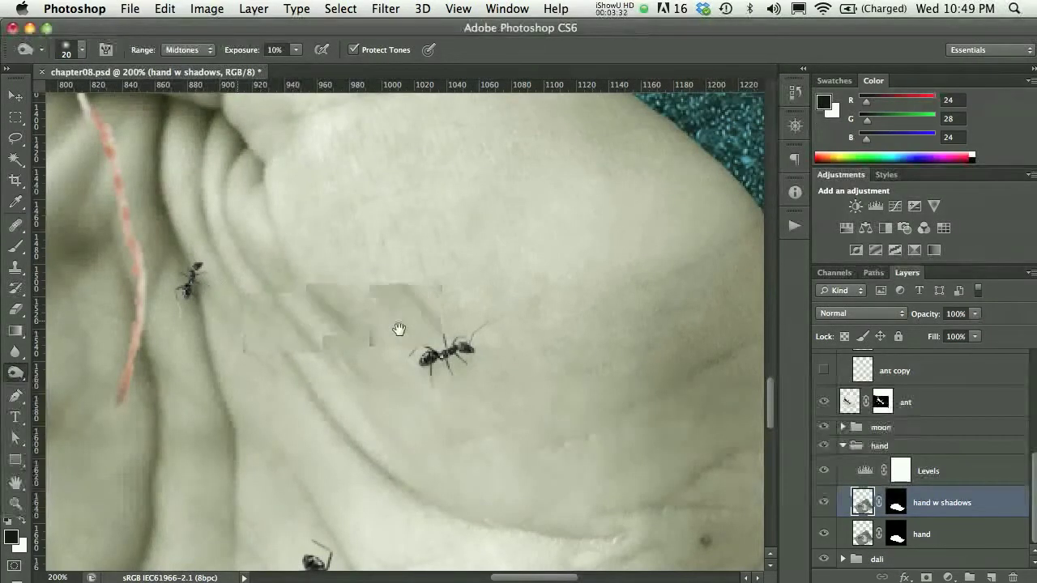
drag(412, 343, 335, 155)
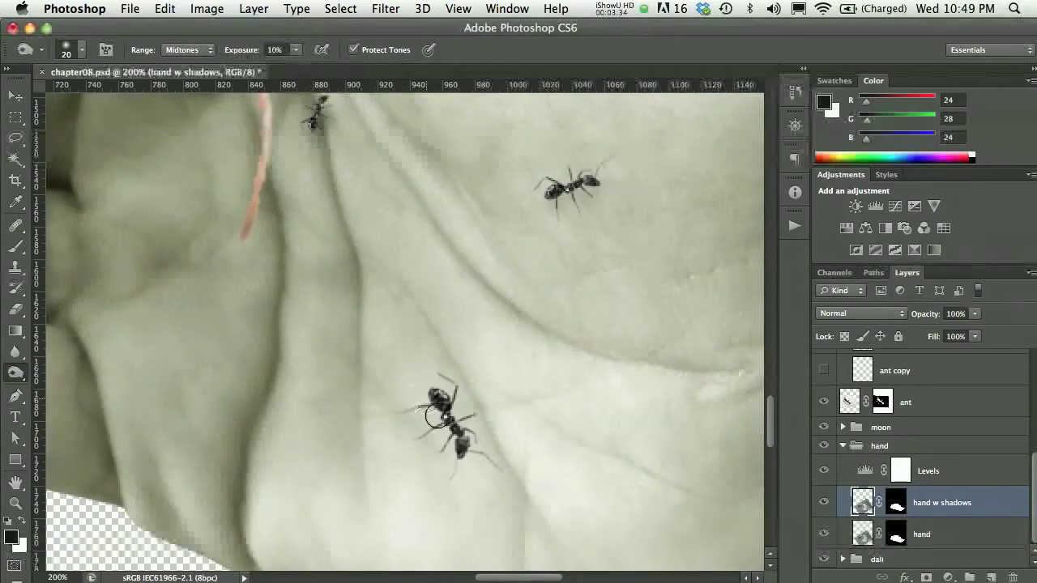
mouse_move(437, 429)
mouse_down()
mouse_move(434, 415)
mouse_move(448, 450)
mouse_move(434, 417)
mouse_move(444, 428)
mouse_up()
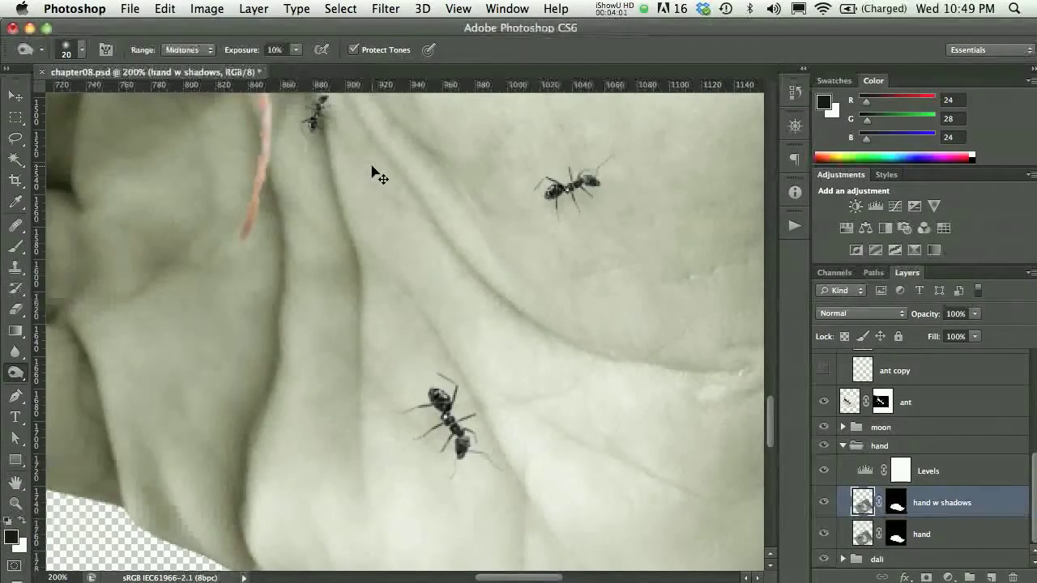
key(super+minus)
key(super+minus)
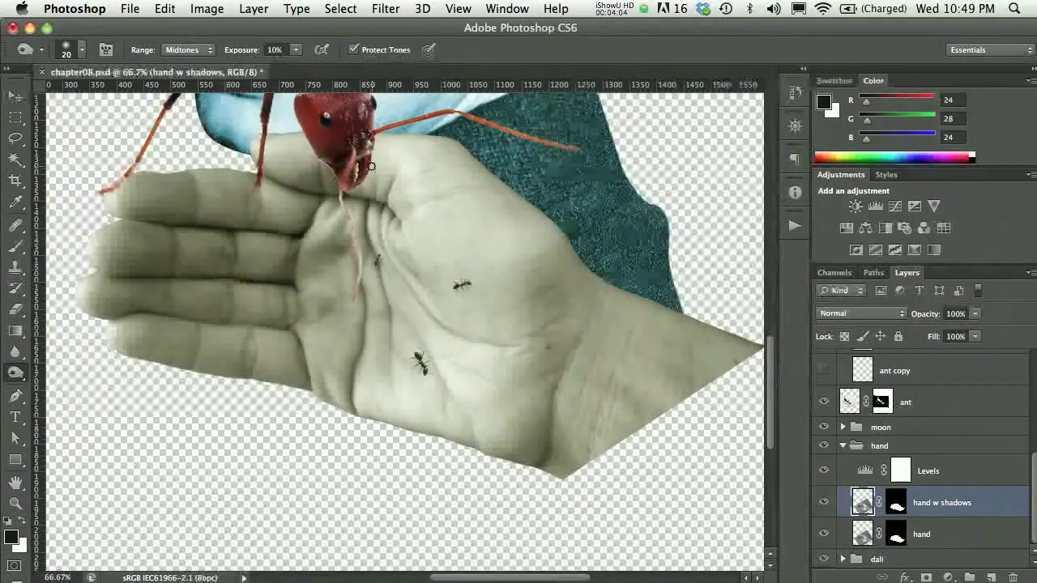